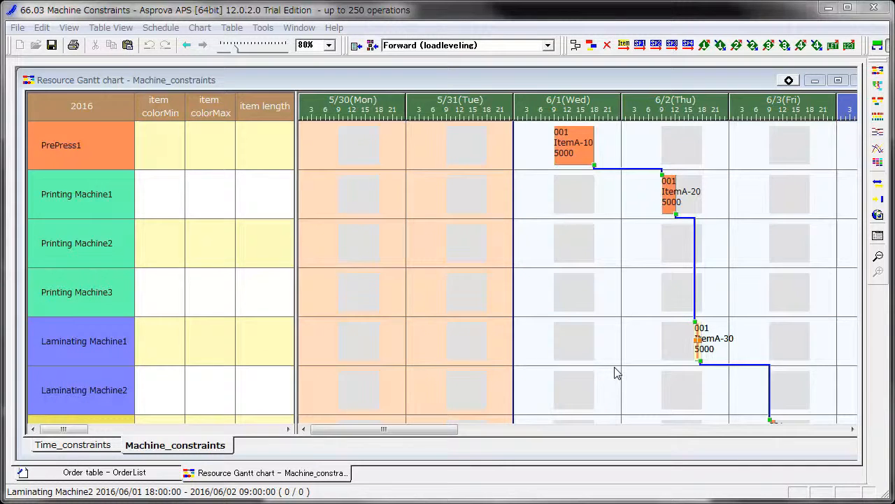
- Check the order table, and set item colorMin to 2 and item colorMax to 6 for Printing Machine1 and Printing Machine2
{"action": "left_click", "coordinate": [163, 474]}
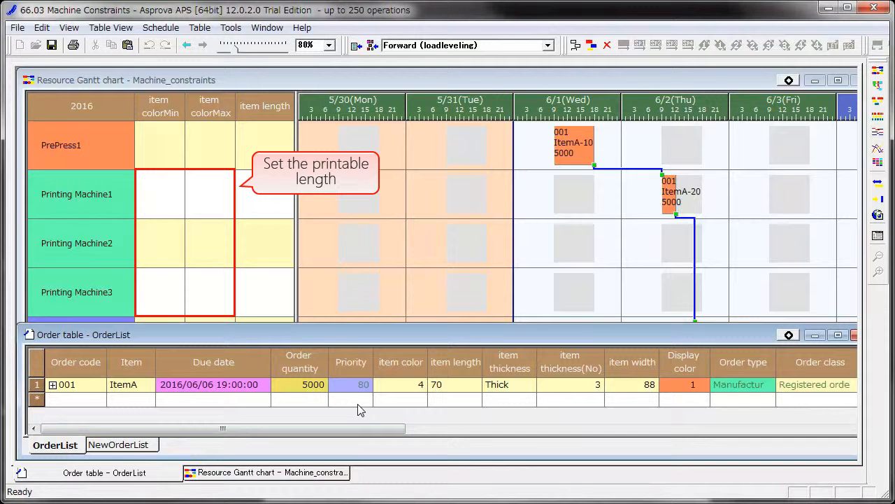
{"action": "left_click", "coordinate": [173, 206]}
{"action": "type", "text": "2"}
{"action": "left_click", "coordinate": [200, 204]}
{"action": "type", "text": "6"}
{"action": "left_click", "coordinate": [170, 234]}
{"action": "type", "text": "2"}
{"action": "left_click", "coordinate": [221, 241]}
{"action": "type", "text": "6"}
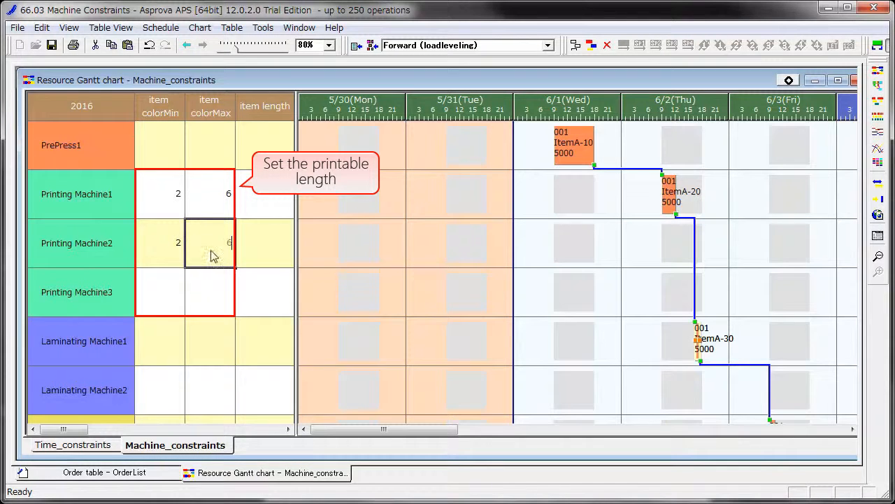
- Set item colorMin to 2 and item colorMax to 5 for Printing Machine3
{"action": "left_click", "coordinate": [177, 292]}
{"action": "type", "text": "2"}
{"action": "left_click", "coordinate": [223, 294]}
{"action": "type", "text": "5"}
{"action": "left_click", "coordinate": [223, 331]}
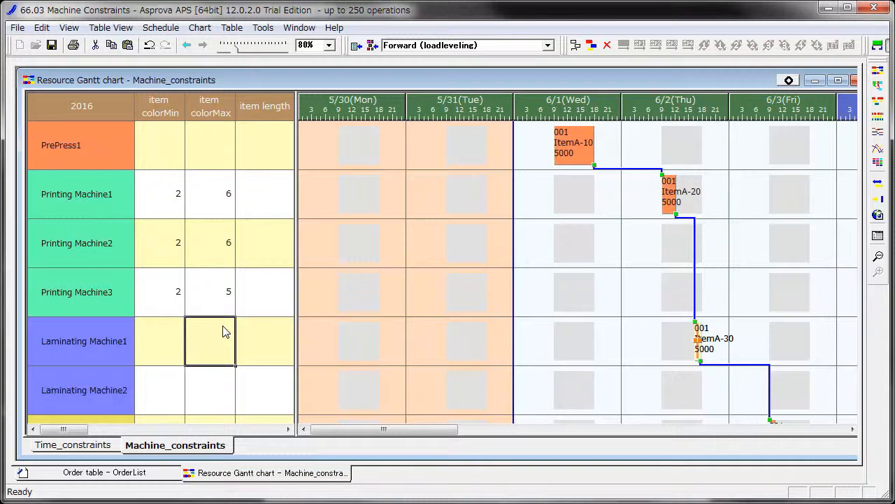
- Try moving the ItemA-20 operation from its place on Printing Machine1 in the Gantt chart, and undo the move
{"action": "mouse_move", "coordinate": [671, 199]}
{"action": "left_mouse_down"}
{"action": "mouse_move", "coordinate": [665, 324]}
{"action": "mouse_move", "coordinate": [655, 196]}
{"action": "mouse_move", "coordinate": [668, 307]}
{"action": "mouse_move", "coordinate": [666, 196]}
{"action": "left_mouse_up"}
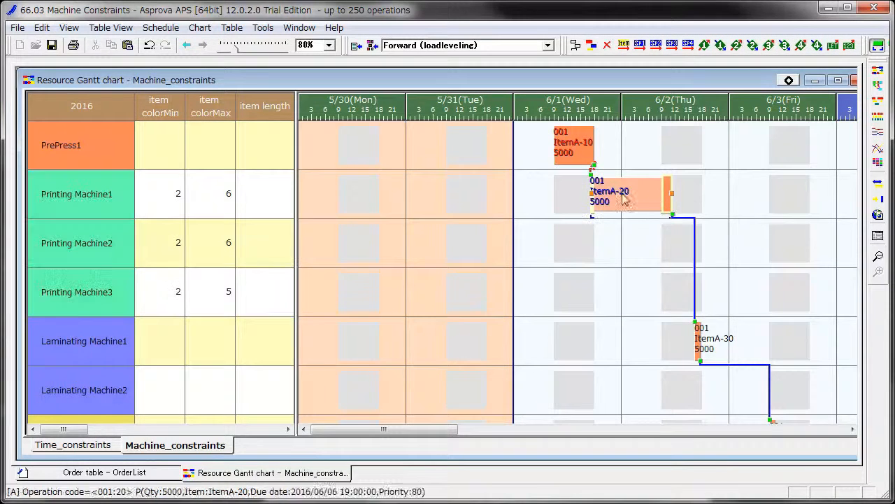
{"action": "left_click", "coordinate": [149, 45]}
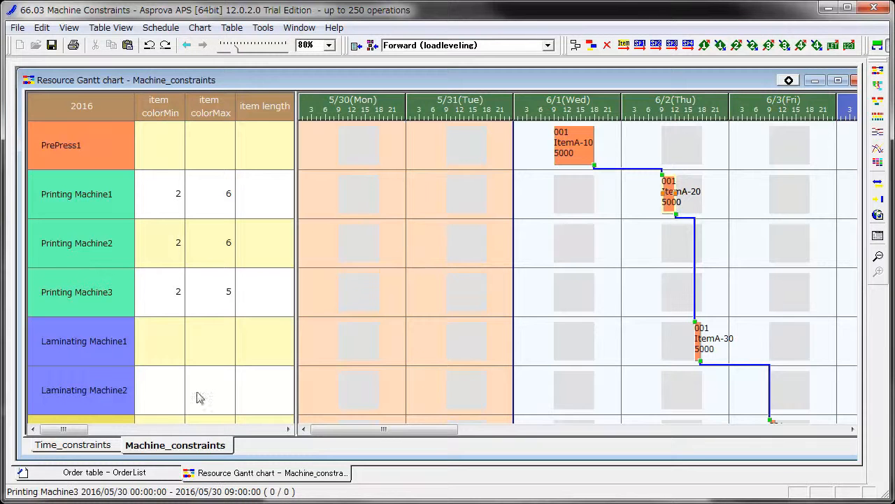
- Set the item color of the ItemA order to 6 in the order table
{"action": "left_click", "coordinate": [140, 472]}
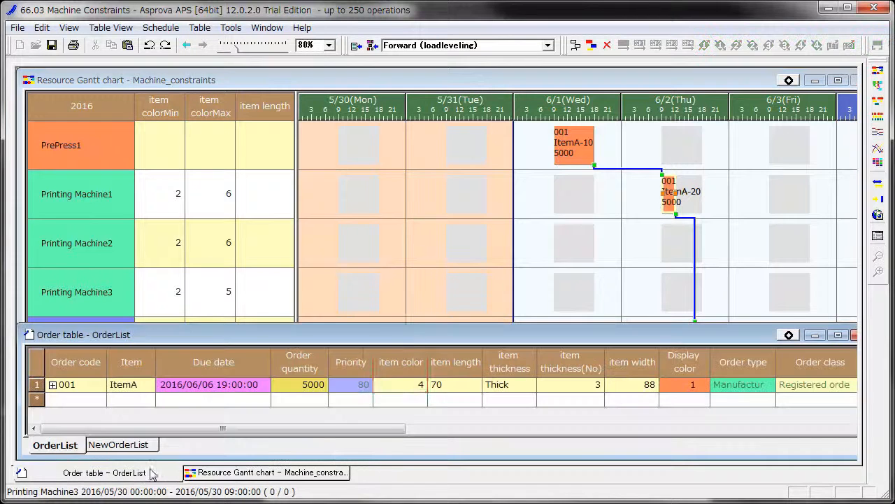
{"action": "left_click", "coordinate": [421, 385]}
{"action": "type", "text": "6"}
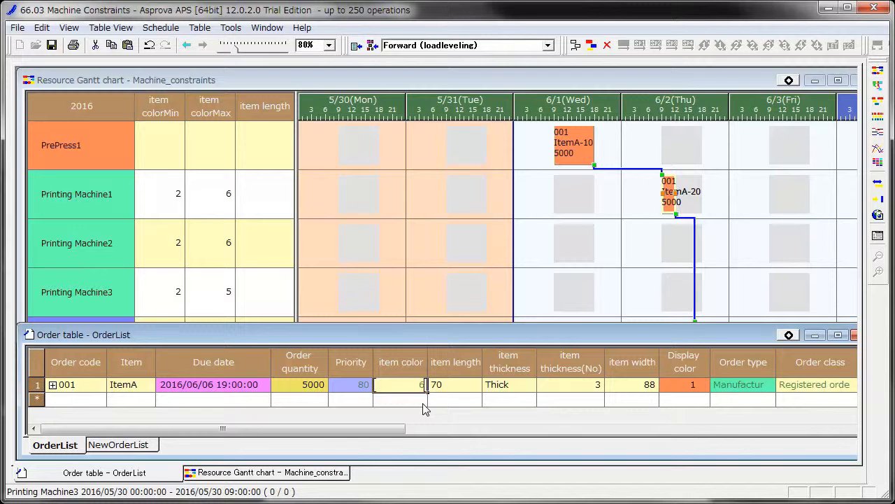
- Test moving the ItemA-20 operation to Printing Machine2 and Printing Machine3 in the Gantt chart, and undo the move
{"action": "left_click", "coordinate": [634, 258]}
{"action": "mouse_move", "coordinate": [669, 202]}
{"action": "left_click_drag", "start_coordinate": [669, 198], "coordinate": [669, 274]}
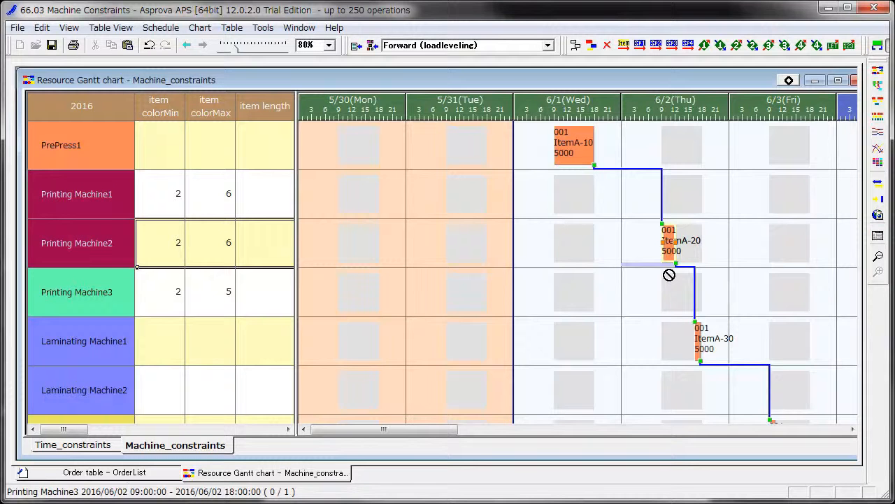
{"action": "mouse_move", "coordinate": [670, 275]}
{"action": "left_mouse_down"}
{"action": "mouse_move", "coordinate": [675, 204]}
{"action": "mouse_move", "coordinate": [671, 286]}
{"action": "left_mouse_up"}
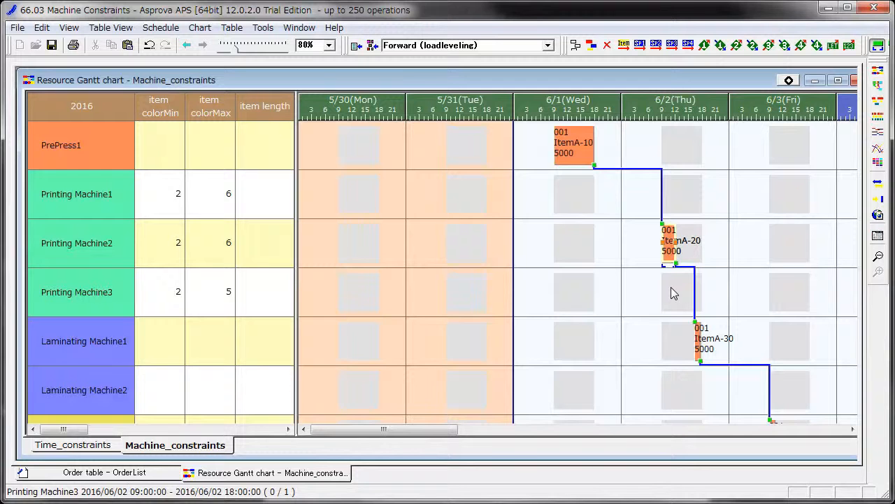
{"action": "left_click", "coordinate": [149, 45]}
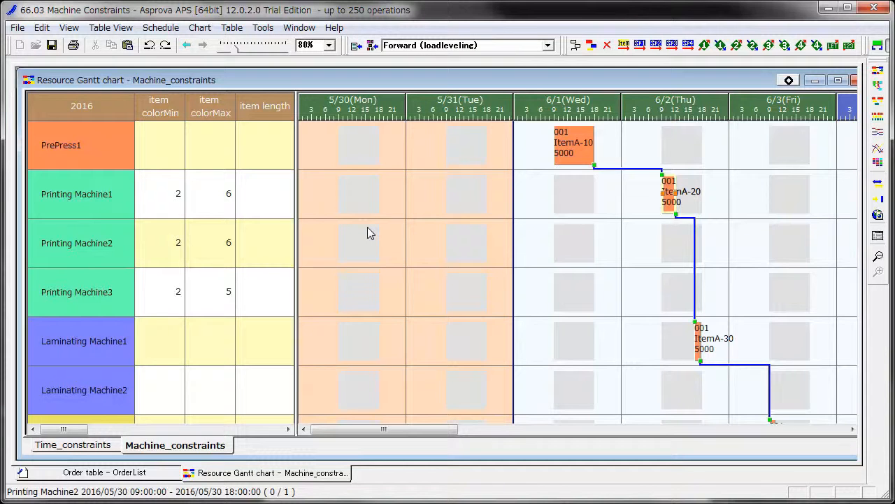
- Set the item length to 70;80;90 for Printing Machine1 and Printing Machine2, and to 70;80 for Printing Machine3
{"action": "left_click", "coordinate": [264, 210]}
{"action": "type", "text": "70;80;90"}
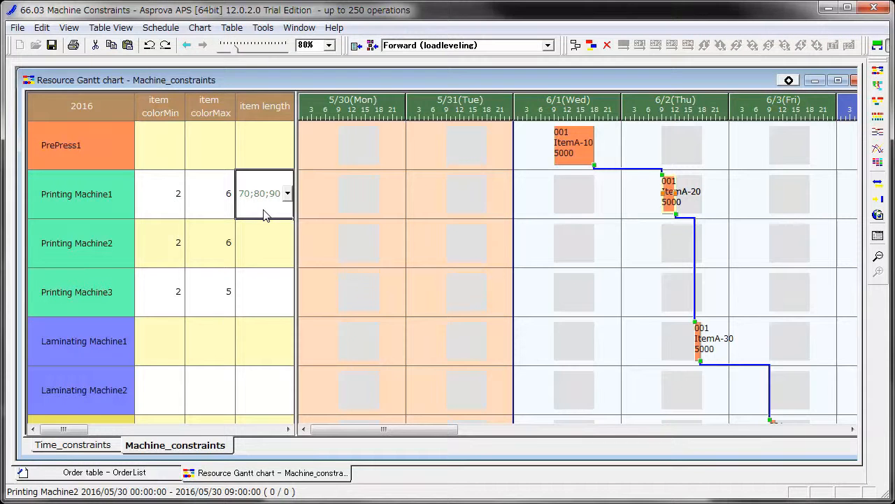
{"action": "key", "text": "Return"}
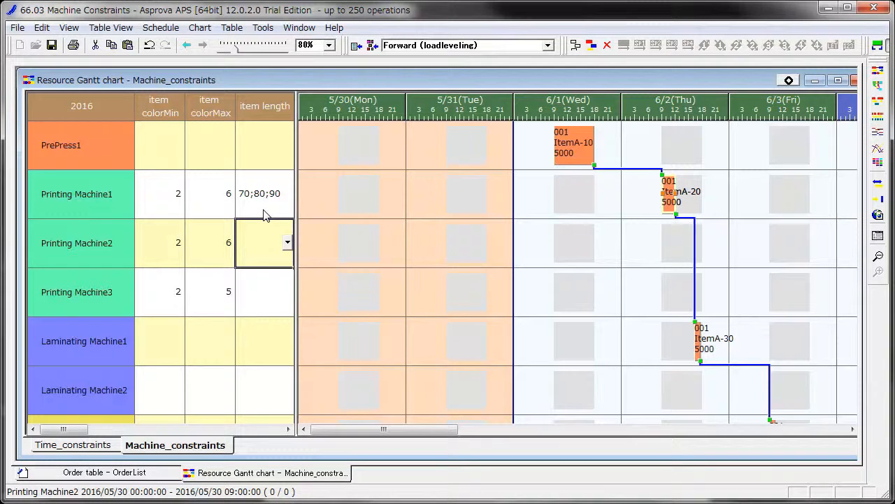
{"action": "type", "text": "70;80;90"}
{"action": "key", "text": "Return"}
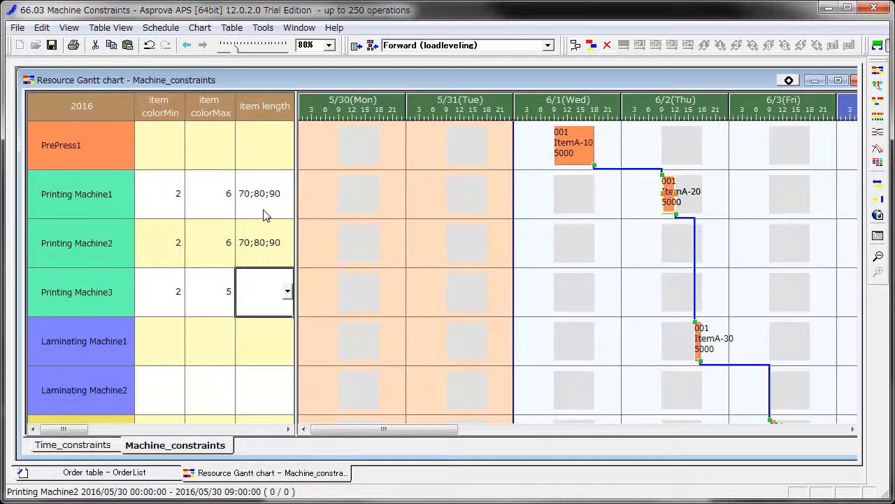
{"action": "type", "text": "70;80"}
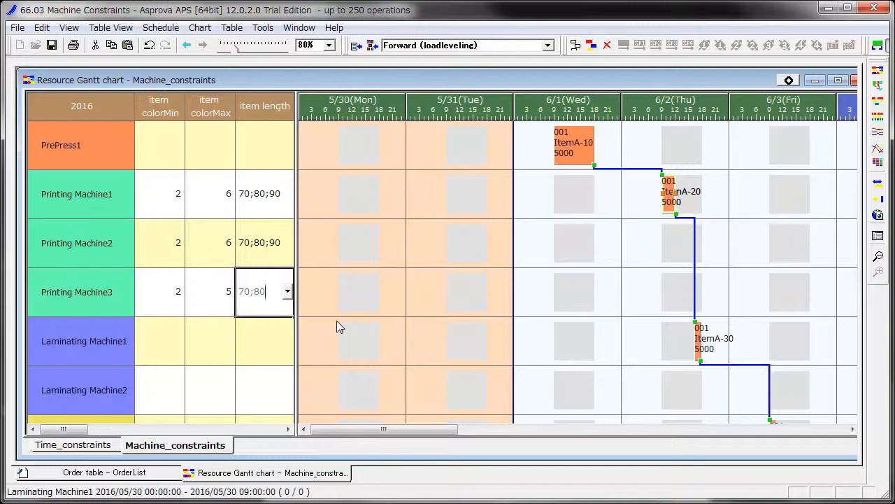
- Set the item color of the ItemA order to 4 in the order table
{"action": "left_click", "coordinate": [156, 474]}
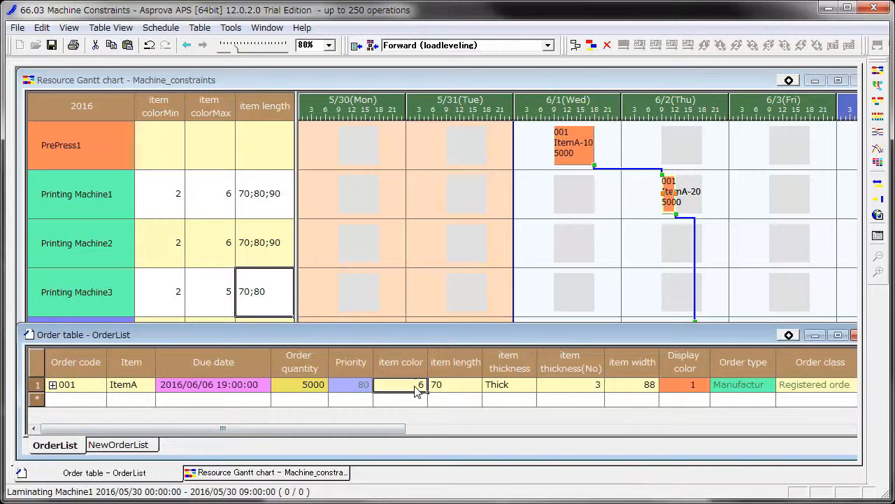
{"action": "key", "text": "BackSpace"}
{"action": "type", "text": "4"}
{"action": "left_click", "coordinate": [406, 403]}
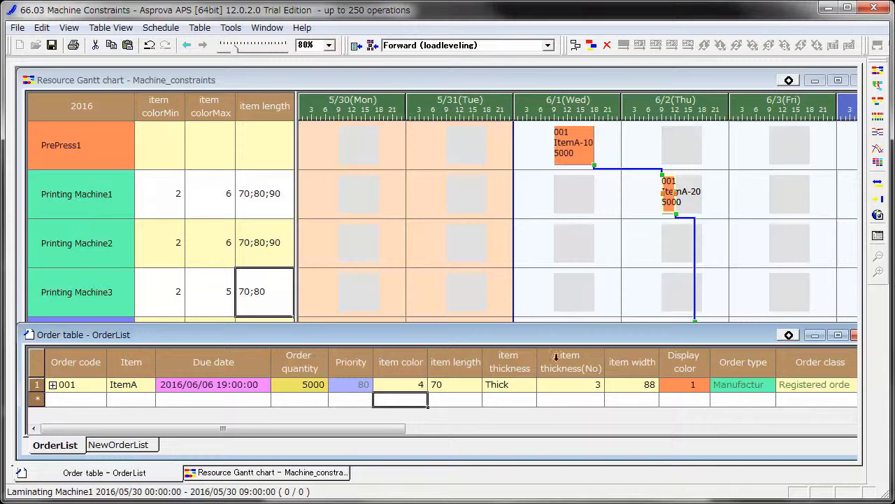
- Move the ItemA-20 operation from Printing Machine1 to Printing Machine2 in the Gantt chart
{"action": "left_click", "coordinate": [620, 240]}
{"action": "left_click_drag", "start_coordinate": [669, 208], "coordinate": [669, 233]}
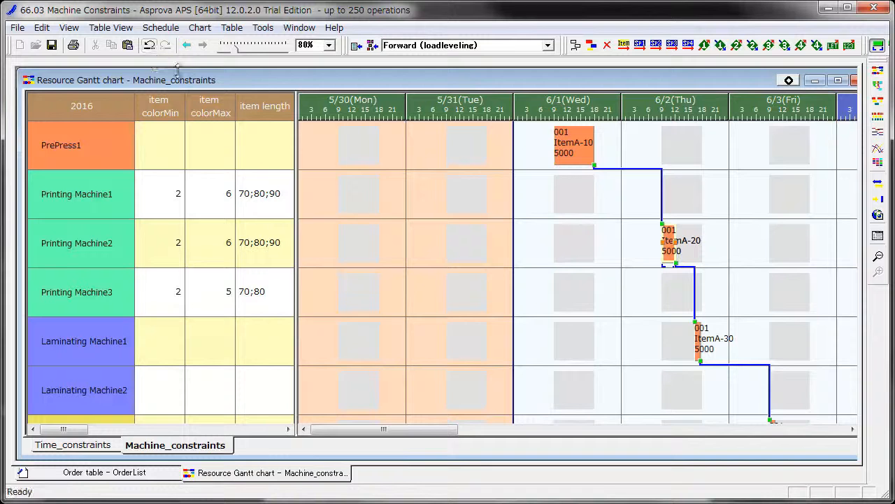
- Set the item length of the ItemA order to 90 in the order table
{"action": "left_click", "coordinate": [147, 473]}
{"action": "double_click", "coordinate": [447, 390]}
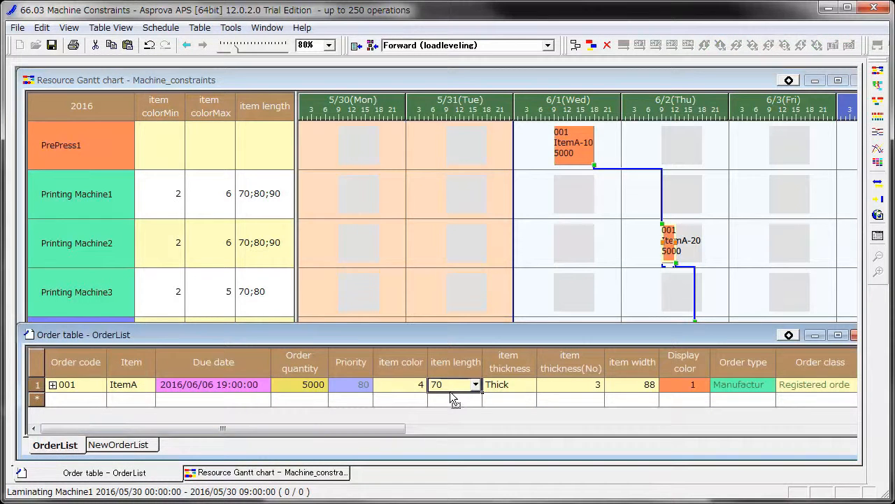
{"action": "key", "text": "BackSpace"}
{"action": "type", "text": "90"}
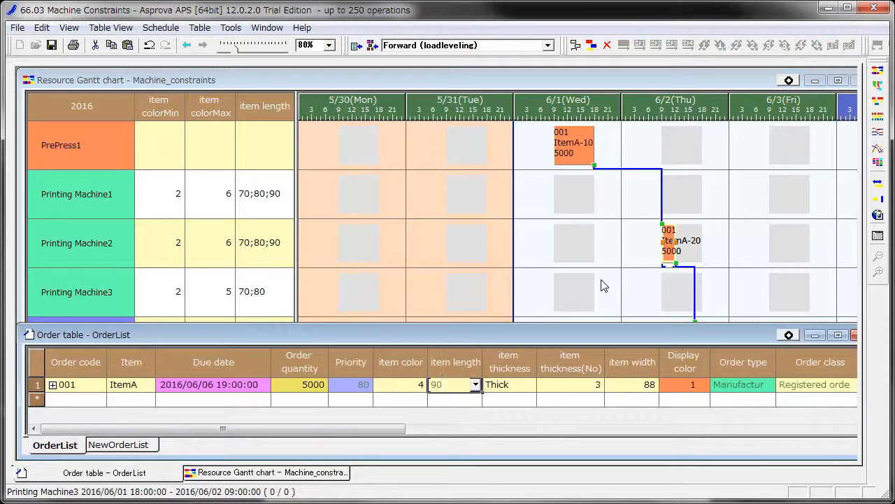
{"action": "left_click", "coordinate": [458, 404]}
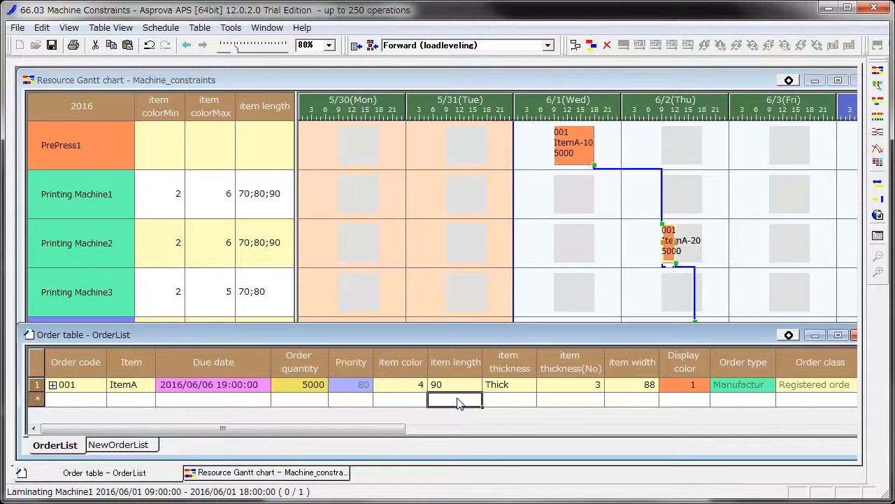
- Try to move the ItemA-20 operation from Printing Machine2 to Printing Machine3 in the Gantt chart
{"action": "left_click", "coordinate": [627, 282]}
{"action": "left_click_drag", "start_coordinate": [665, 257], "coordinate": [671, 299]}
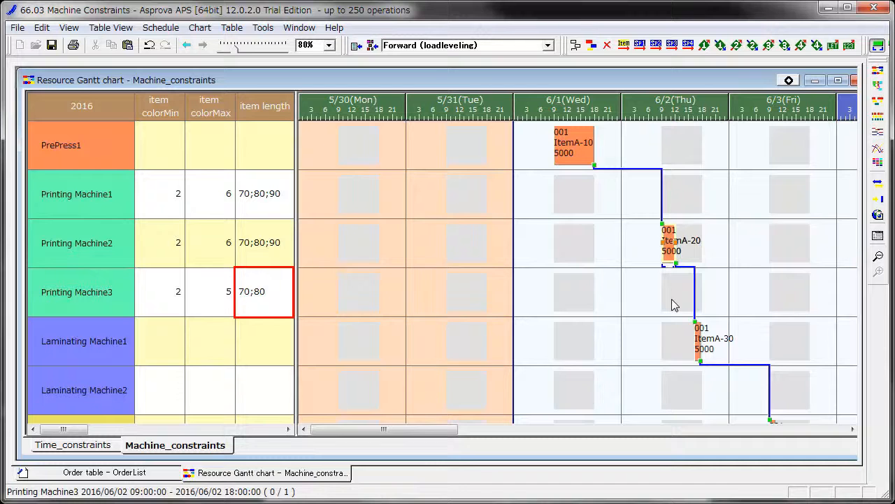